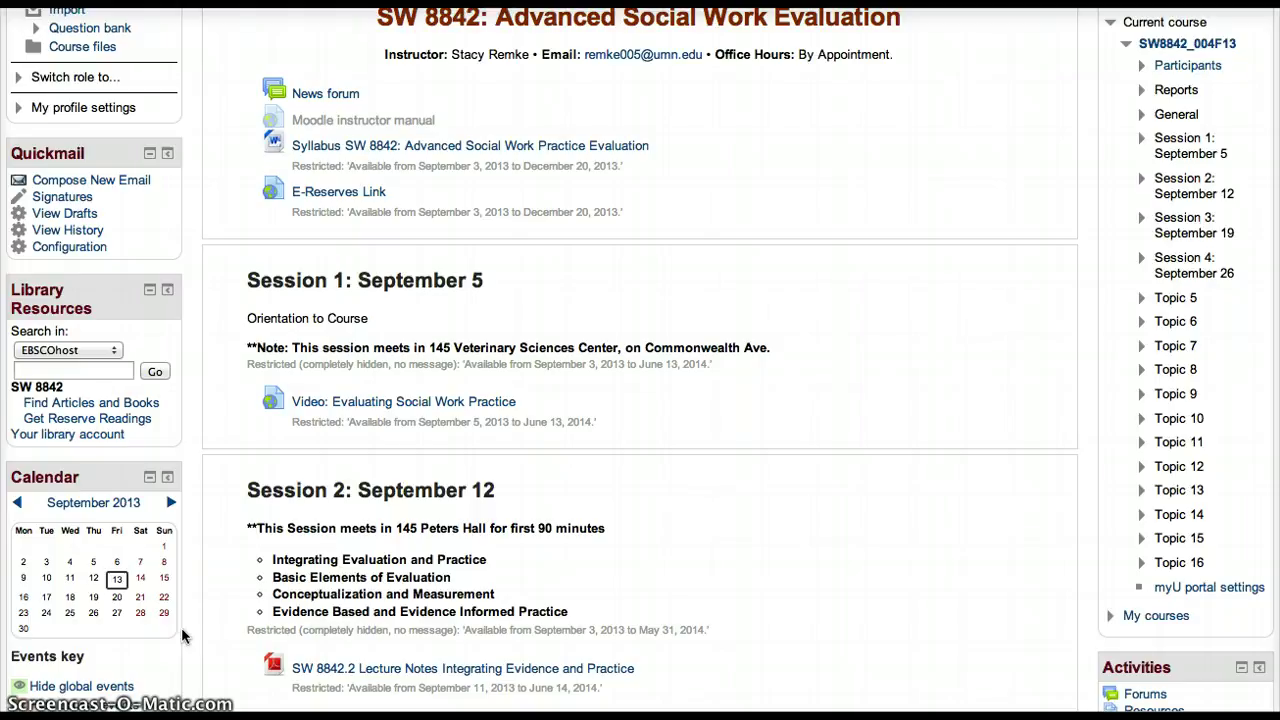
Step: Open the course's Import tool from course administration
click(305, 495)
scroll(659, 277, up, 1)
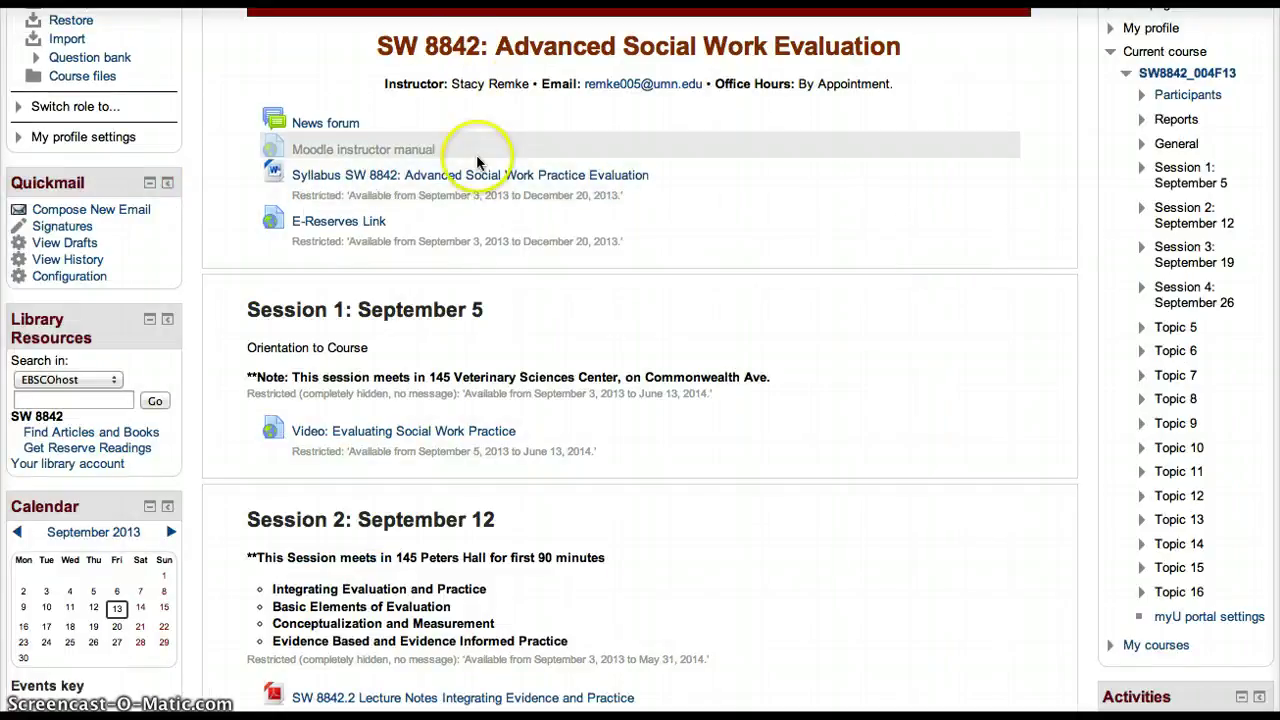
scroll(478, 162, up, 3)
scroll(470, 165, up, 1)
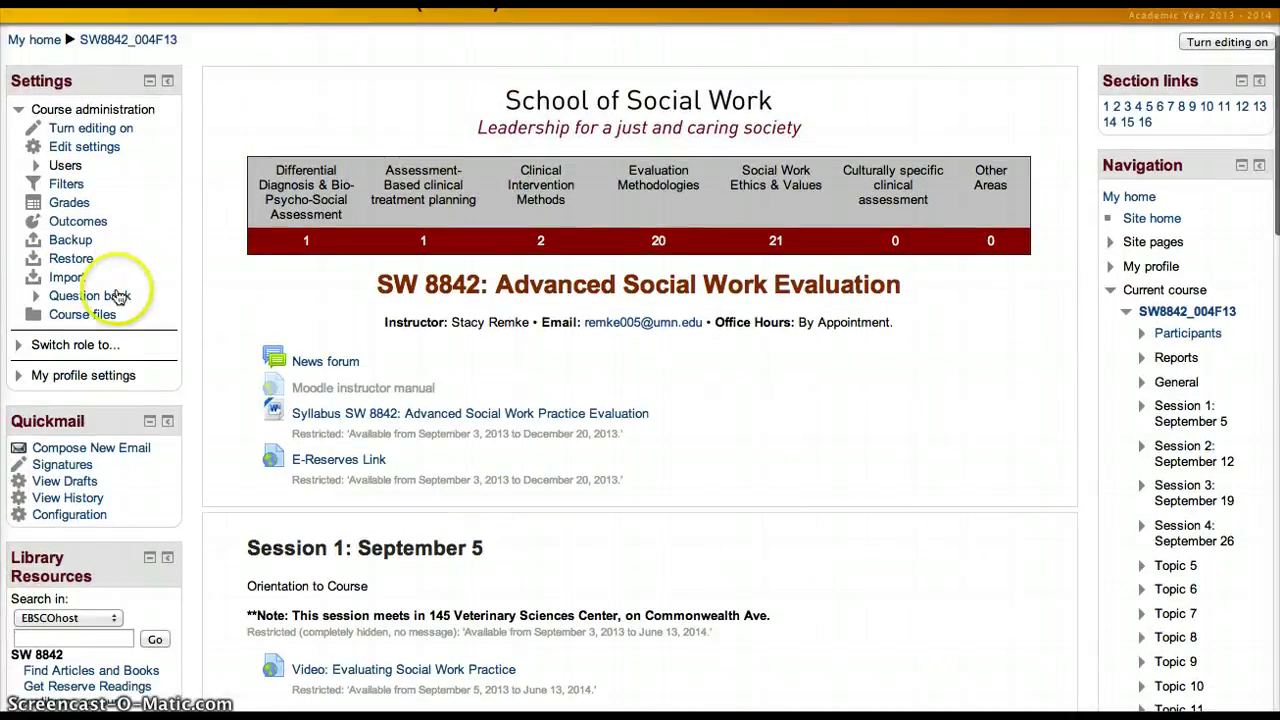
click(70, 279)
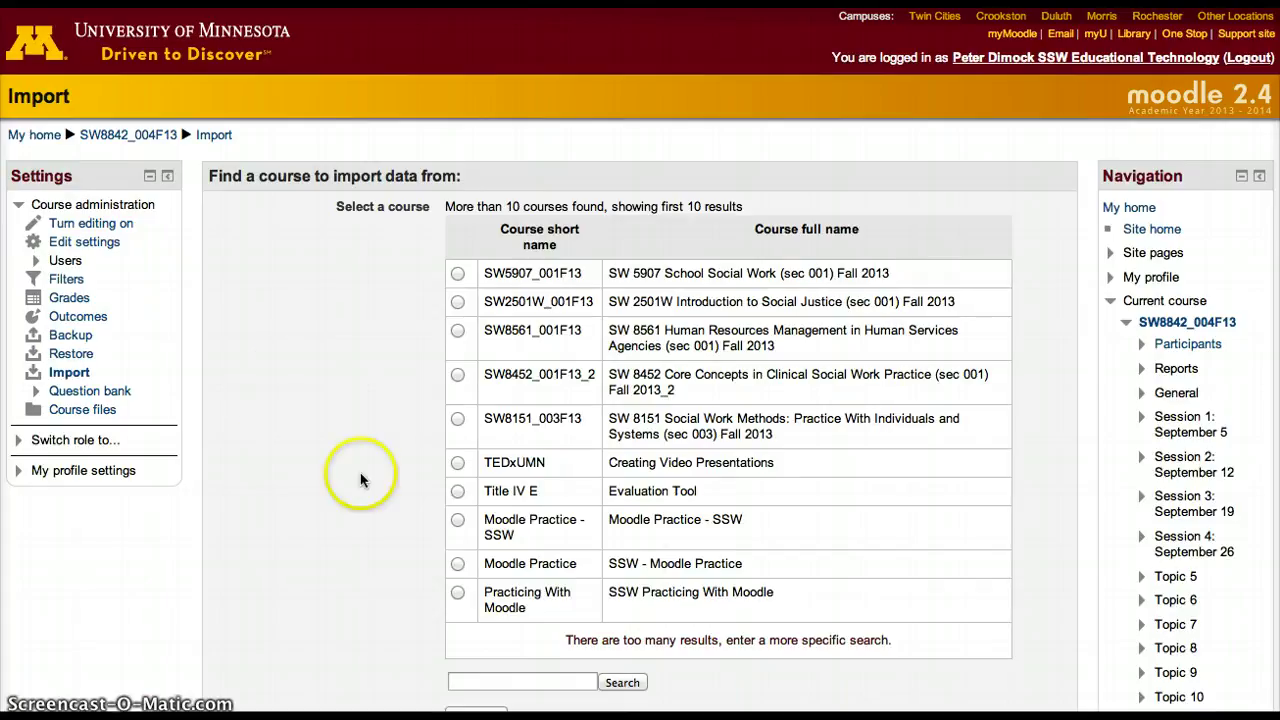
Step: Search courses for 8842 and pick SW8842_001F13 as the import source
scroll(360, 478, down, 3)
click(489, 547)
text(SW 8842)
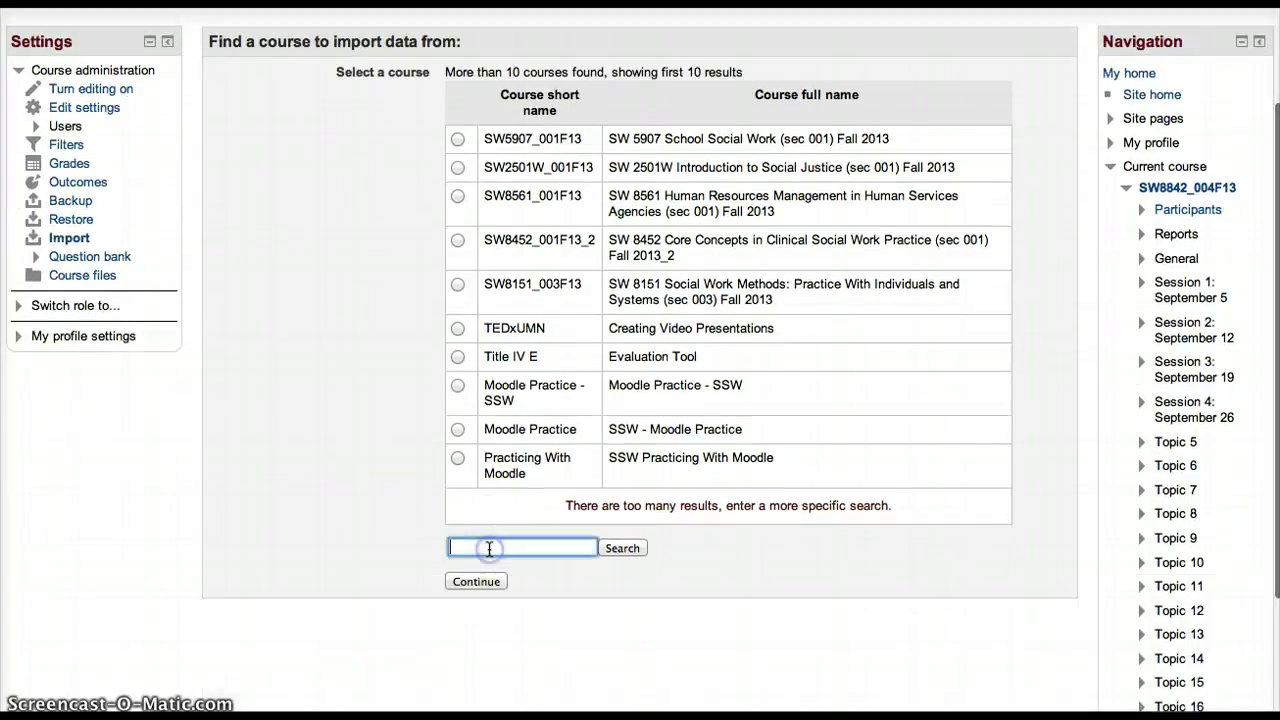
key(BackSpace)
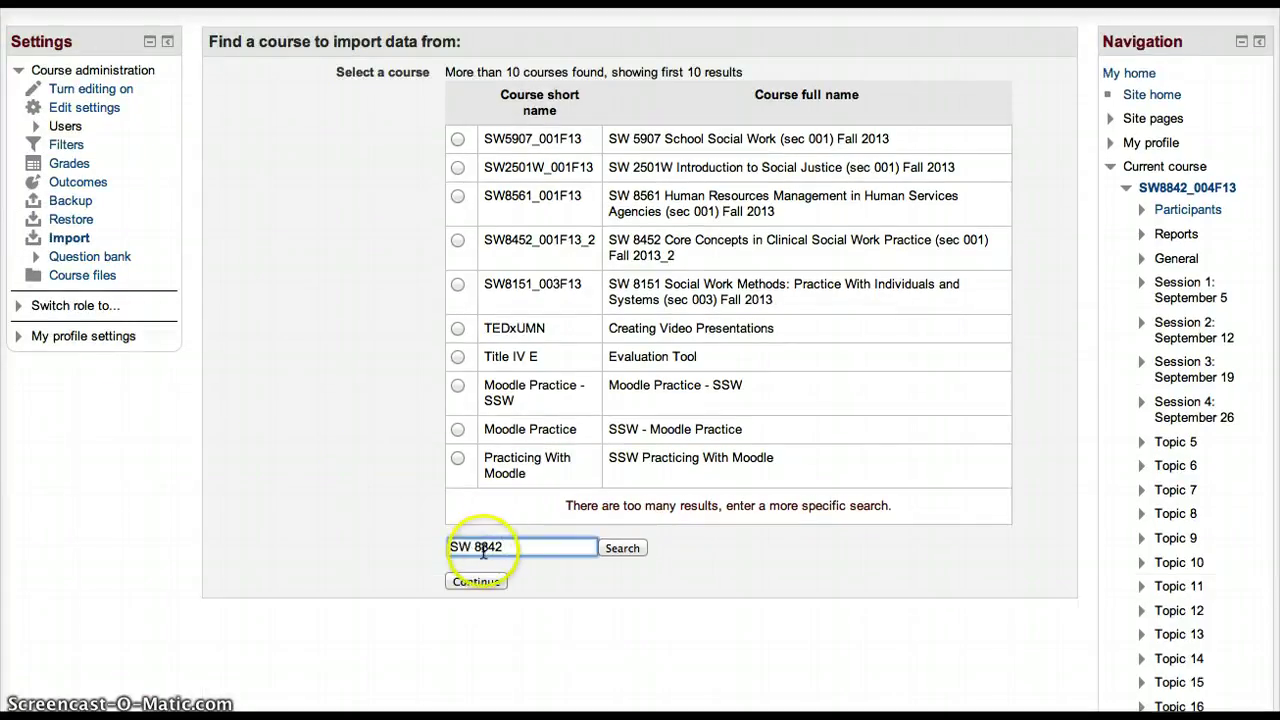
click(467, 550)
key(BackSpace)
key(BackSpace)
key(BackSpace)
key(Return)
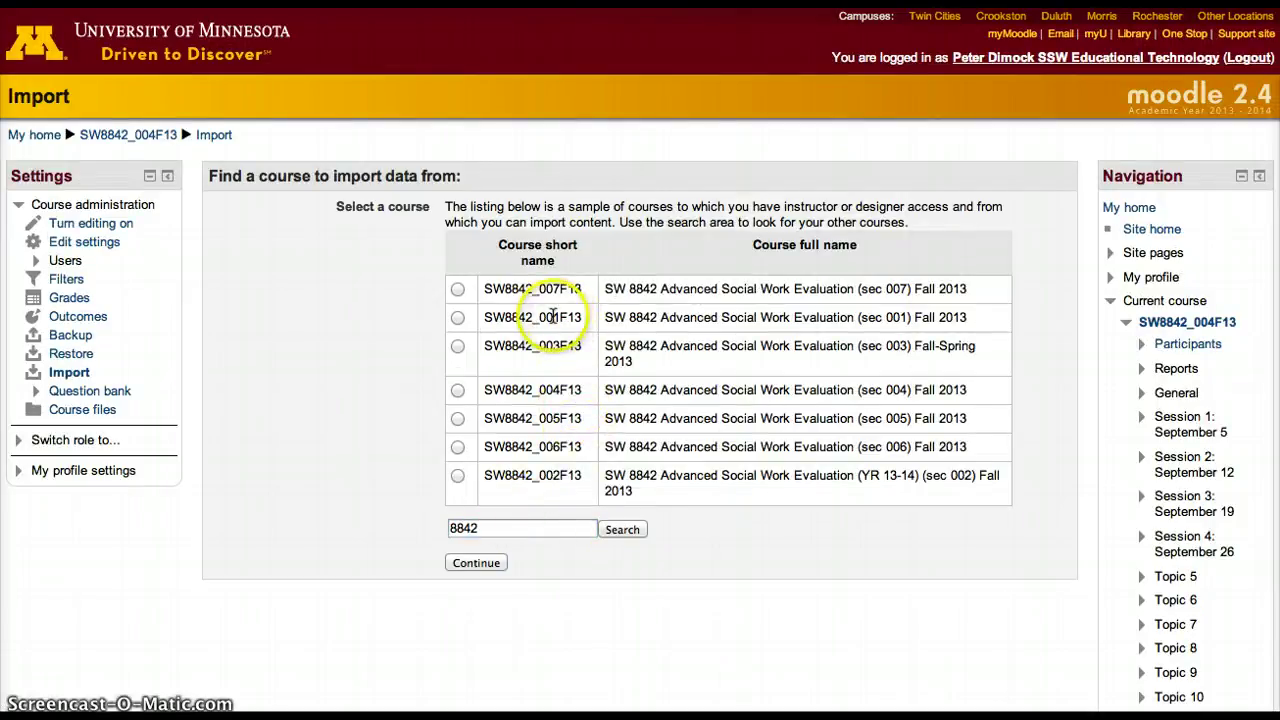
click(457, 318)
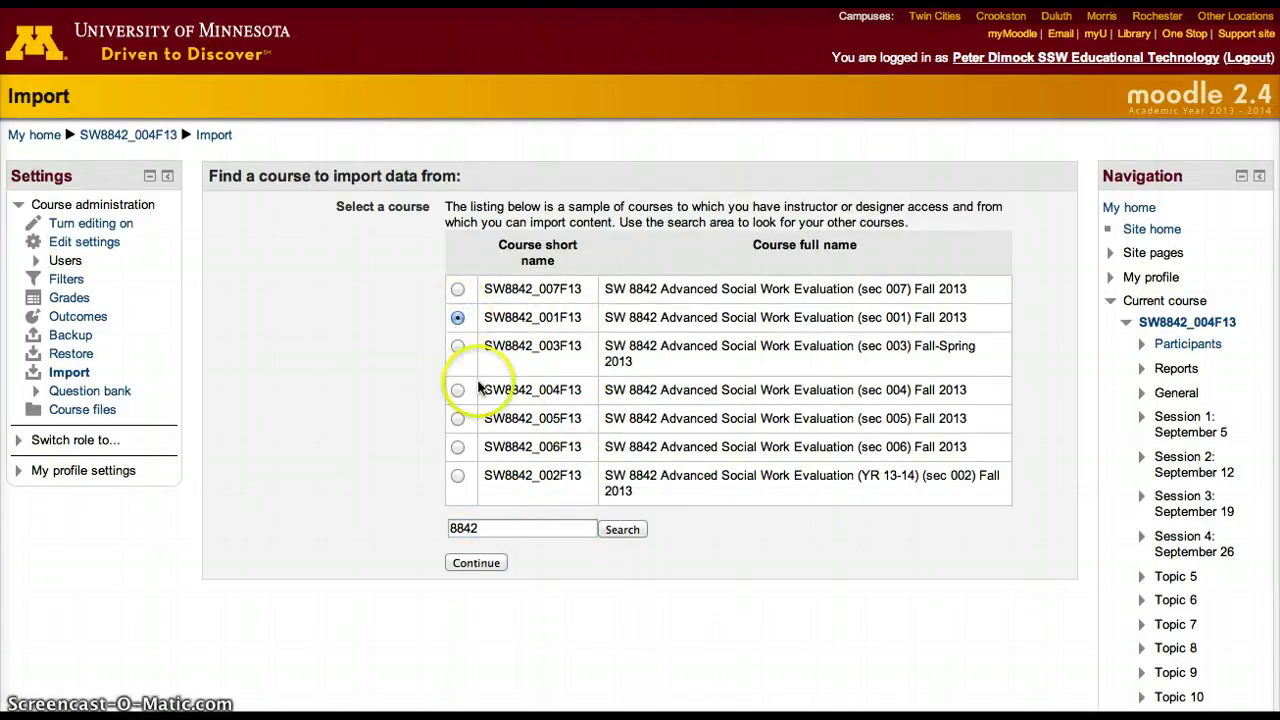
click(478, 563)
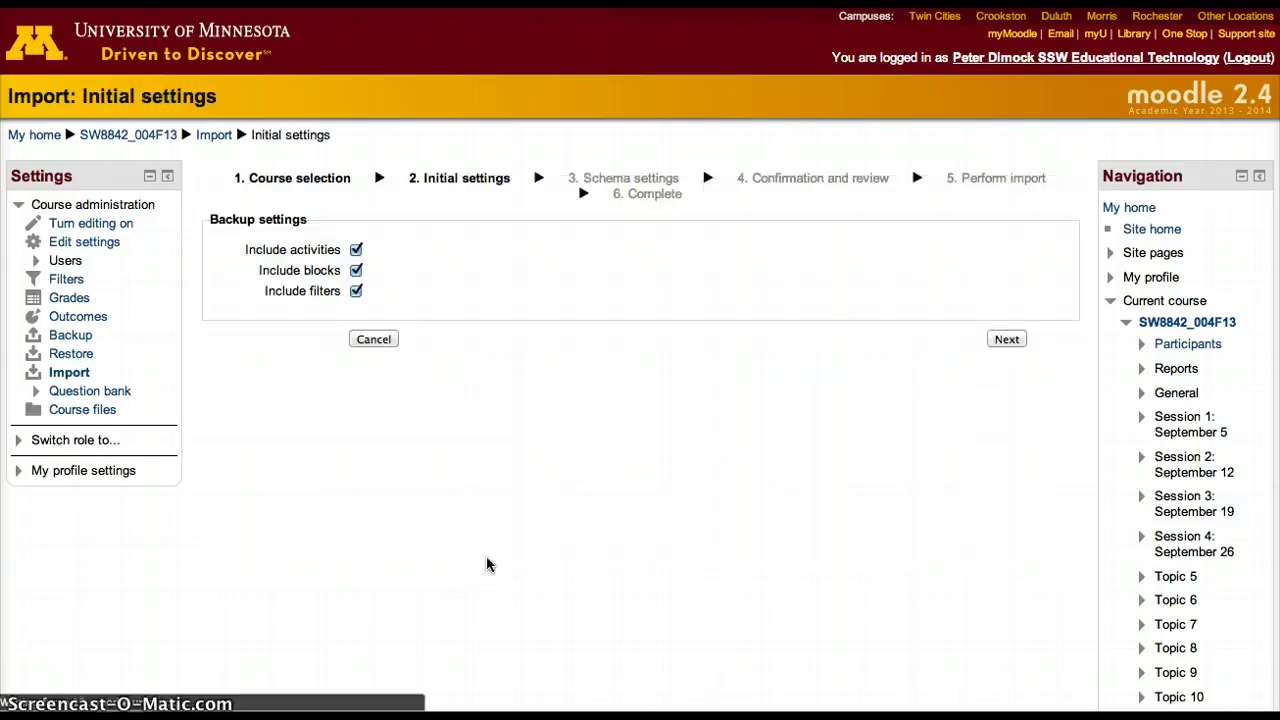
Step: Leave activities, blocks and filters included and move on to schema settings
click(1005, 339)
click(916, 423)
click(829, 442)
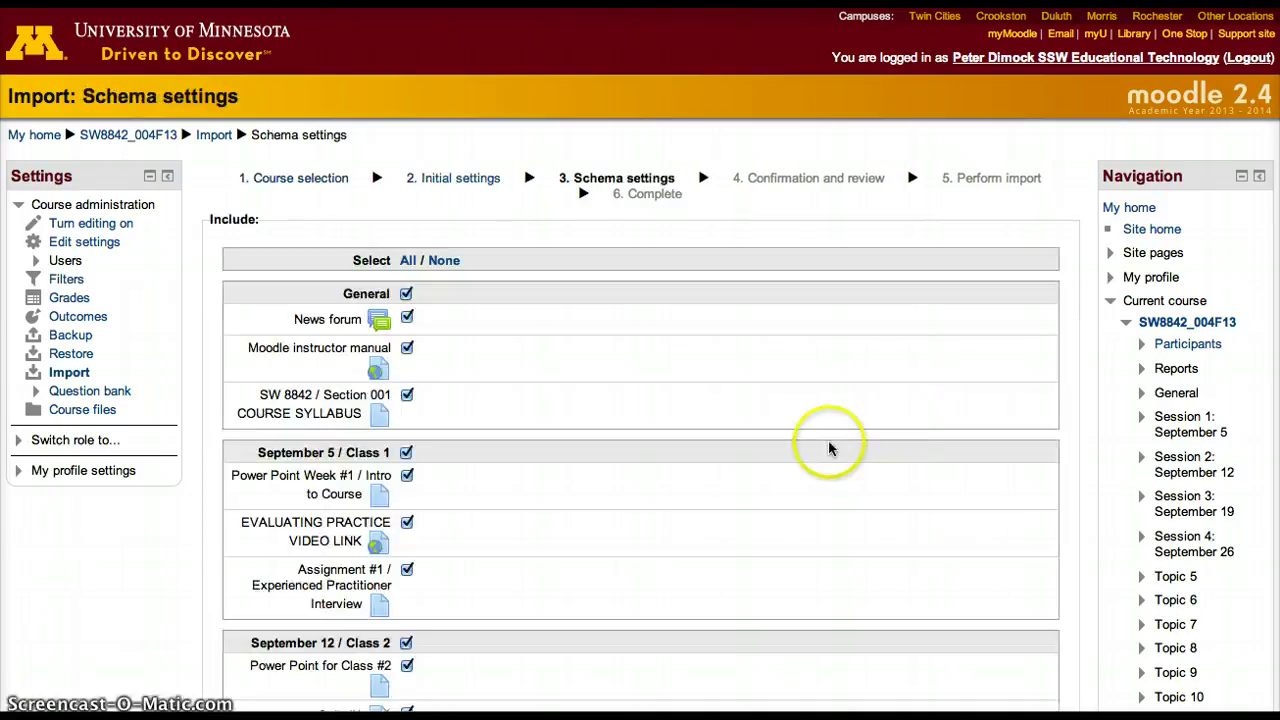
Step: Deselect all items, then include only September 12 / Class 2 and Quiz #1
click(443, 260)
scroll(453, 405, down, 2)
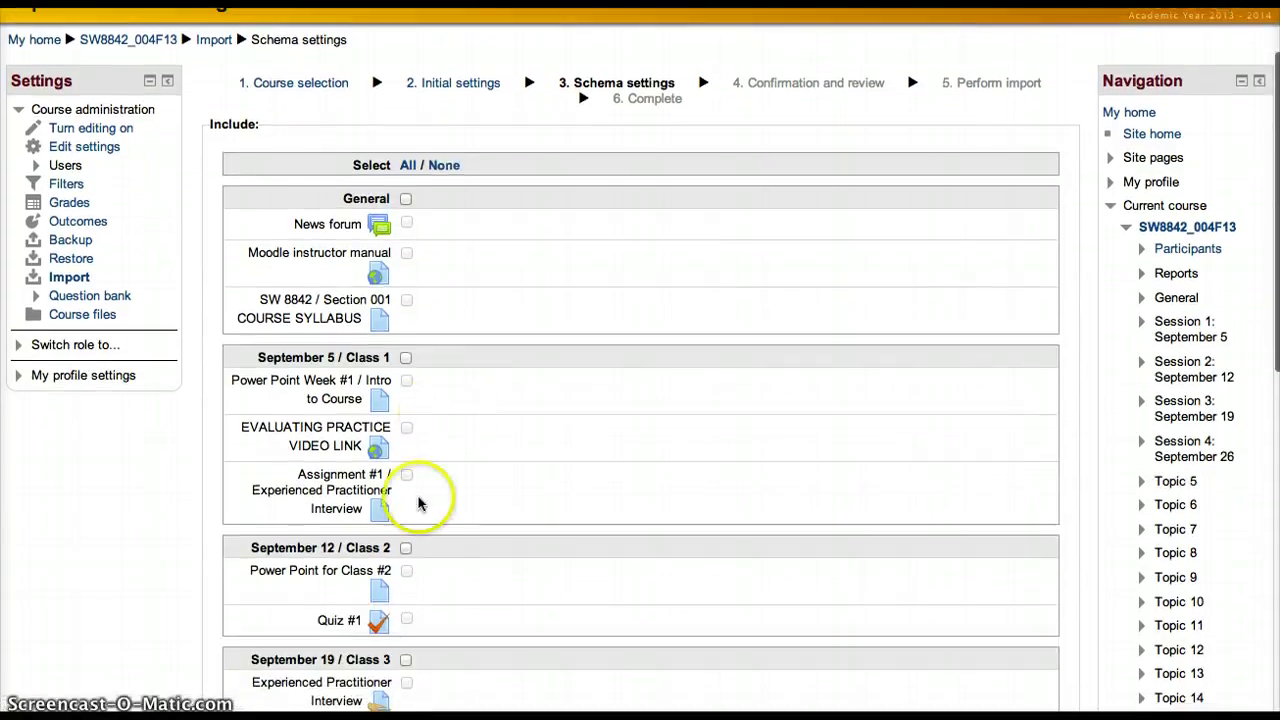
click(405, 548)
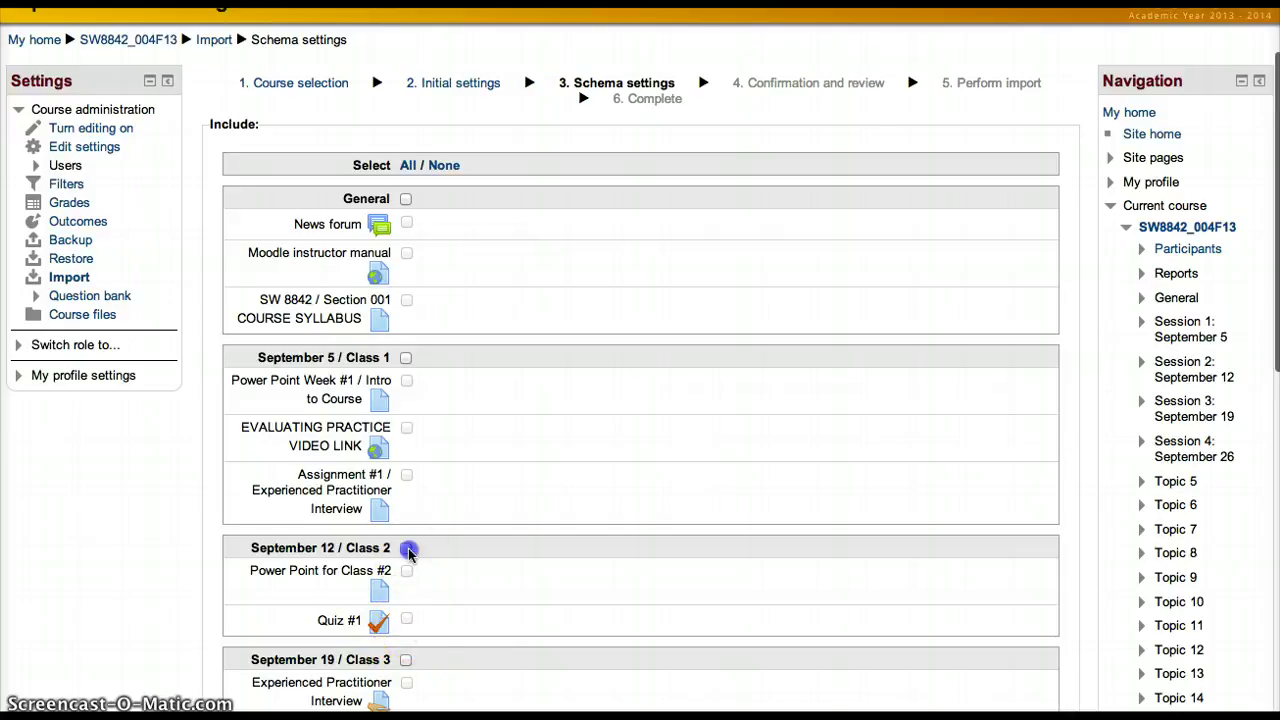
click(407, 619)
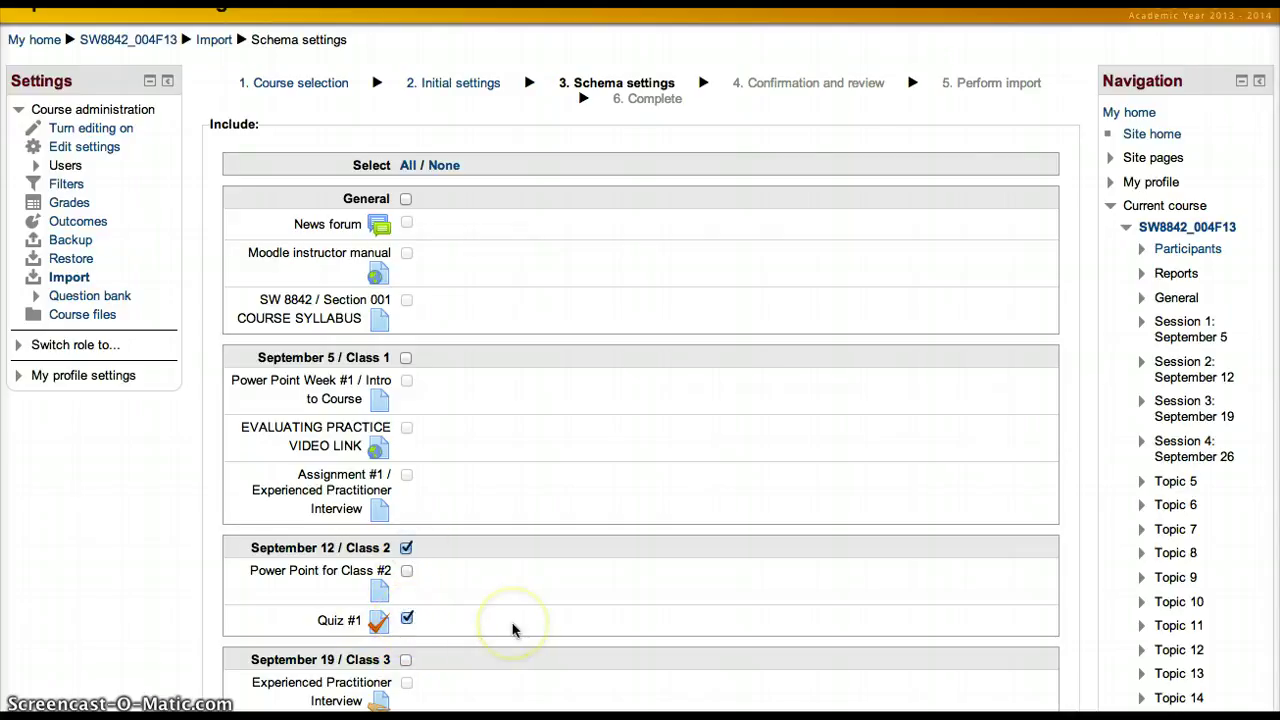
scroll(512, 630, down, 8)
scroll(512, 630, up, 3)
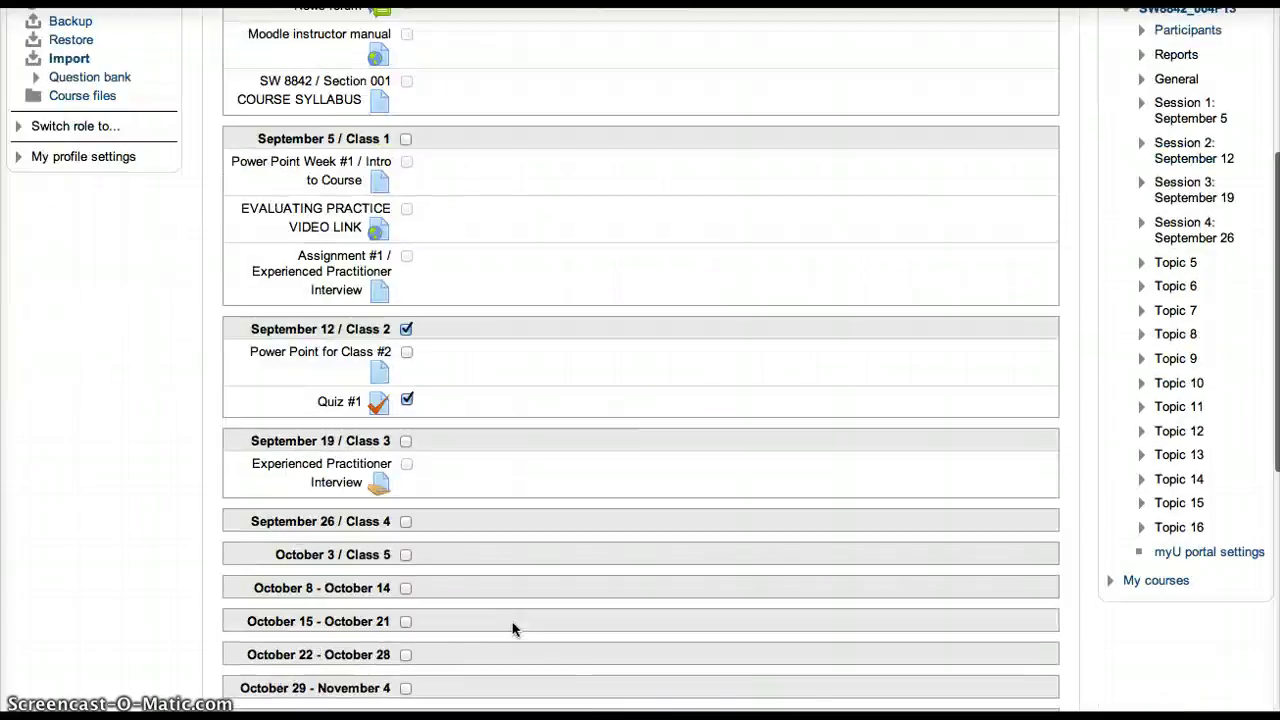
scroll(512, 630, down, 5)
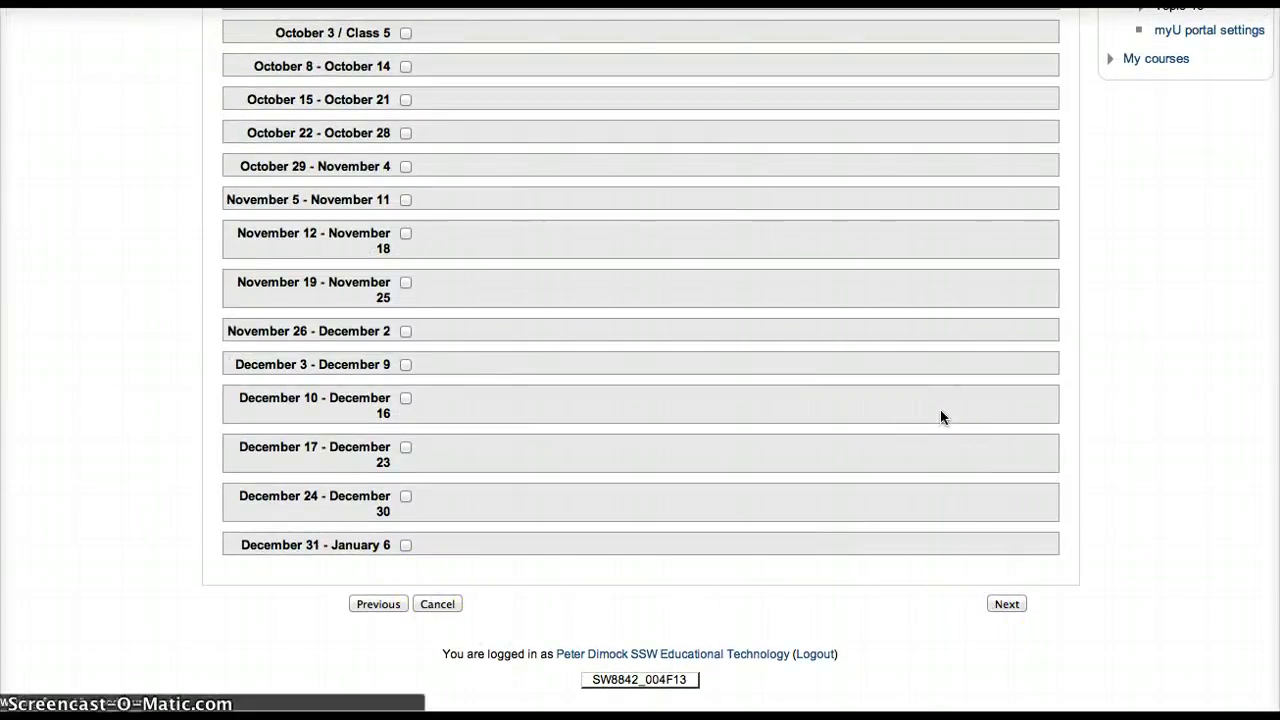
scroll(940, 417, down, 8)
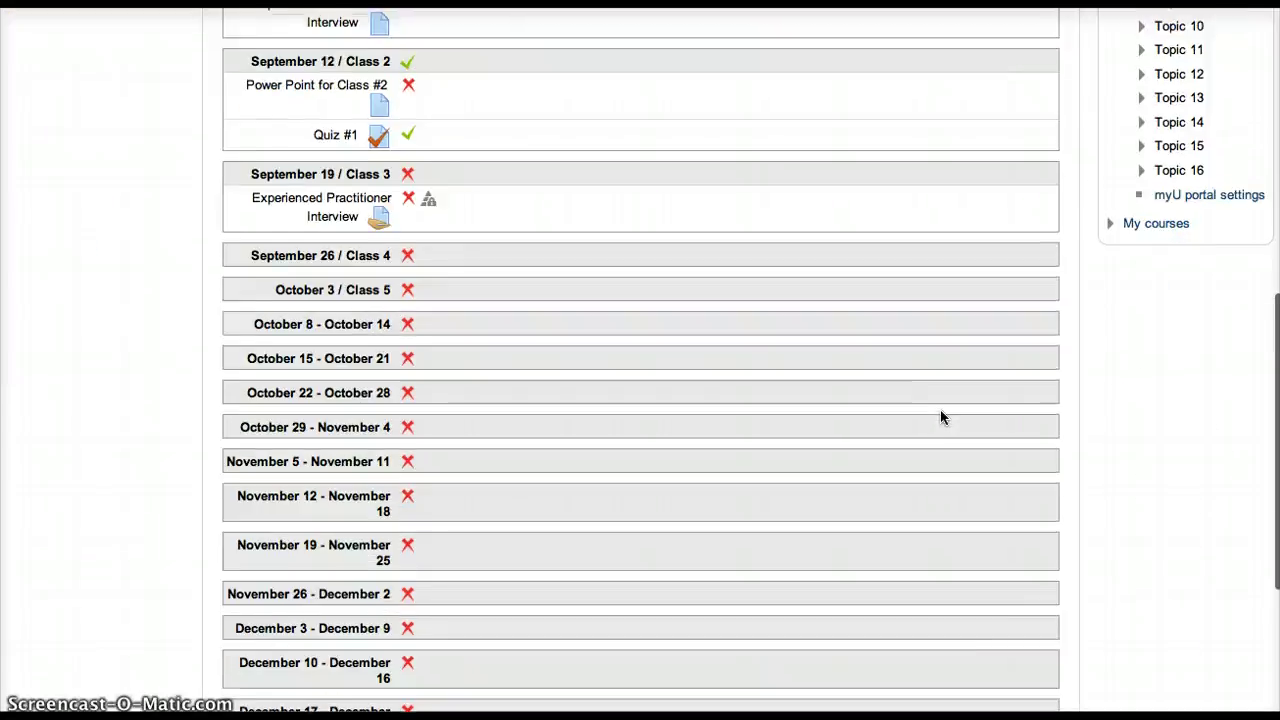
Step: Perform the import of Quiz #1 into SW8842_004F13
scroll(940, 417, up, 3)
scroll(940, 417, down, 8)
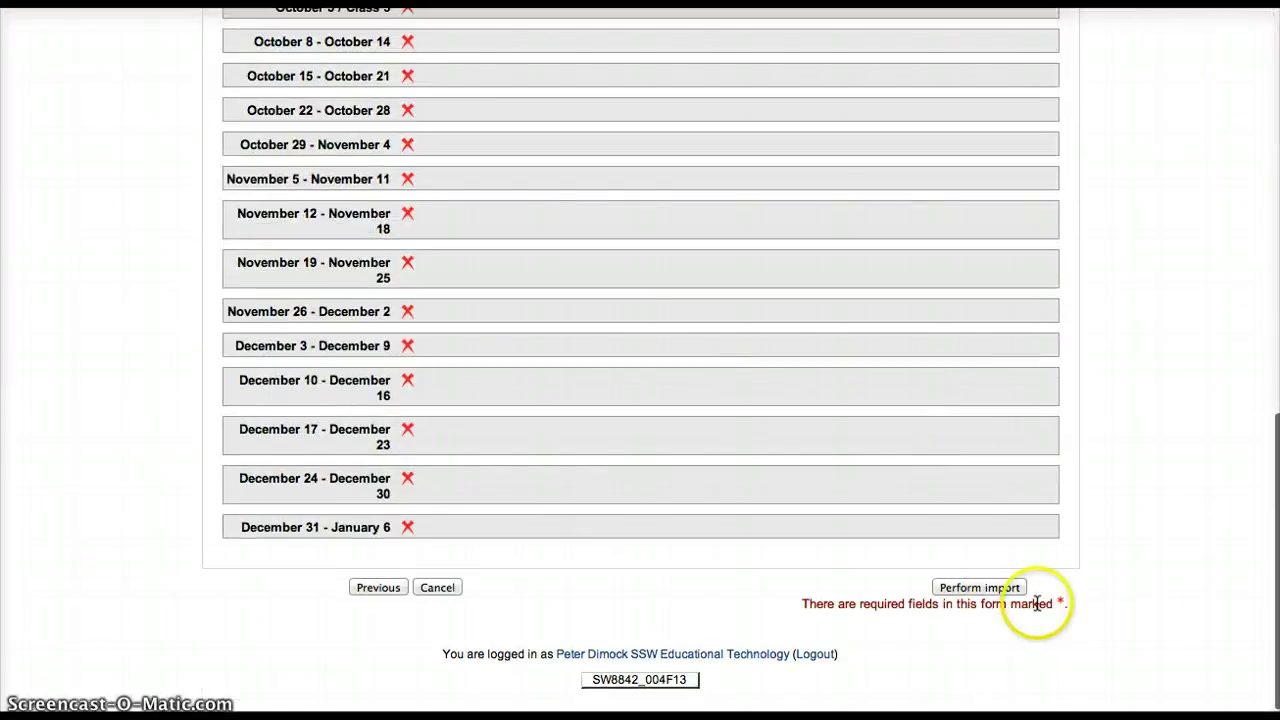
click(1008, 590)
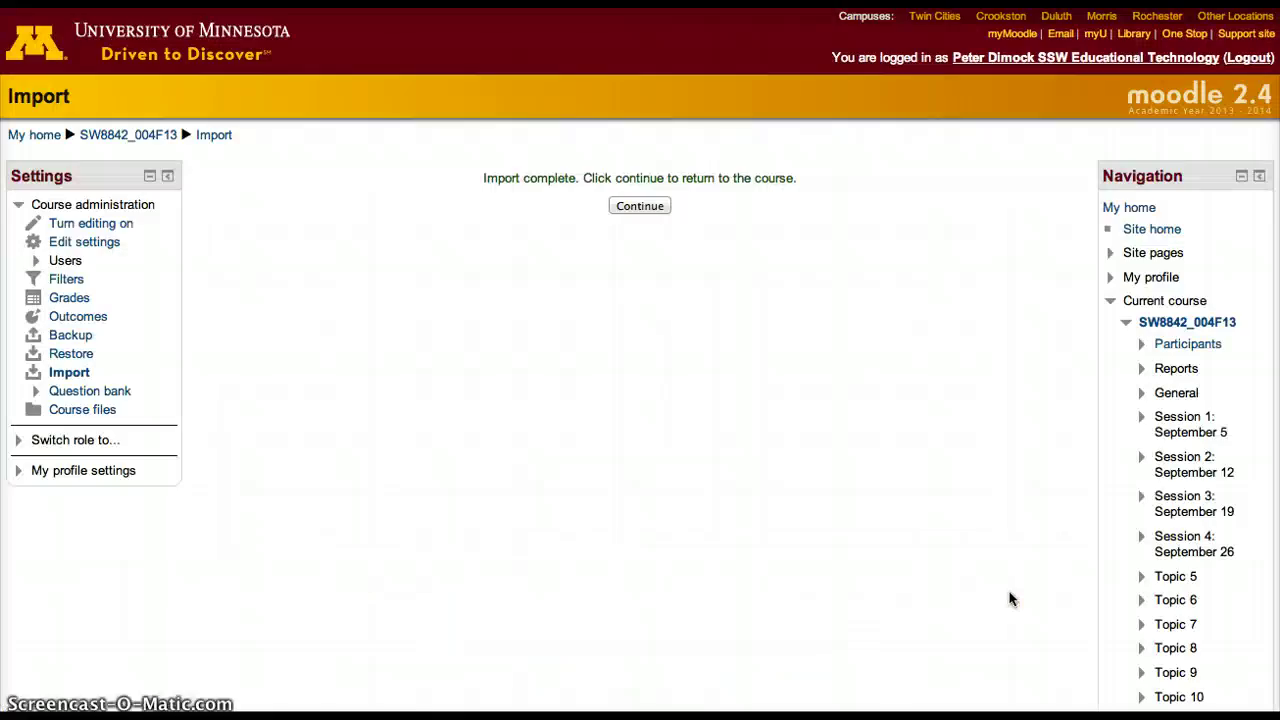
Step: Return to SW8842_004F13 and open Quiz #1 under Session 2: September 12
click(648, 206)
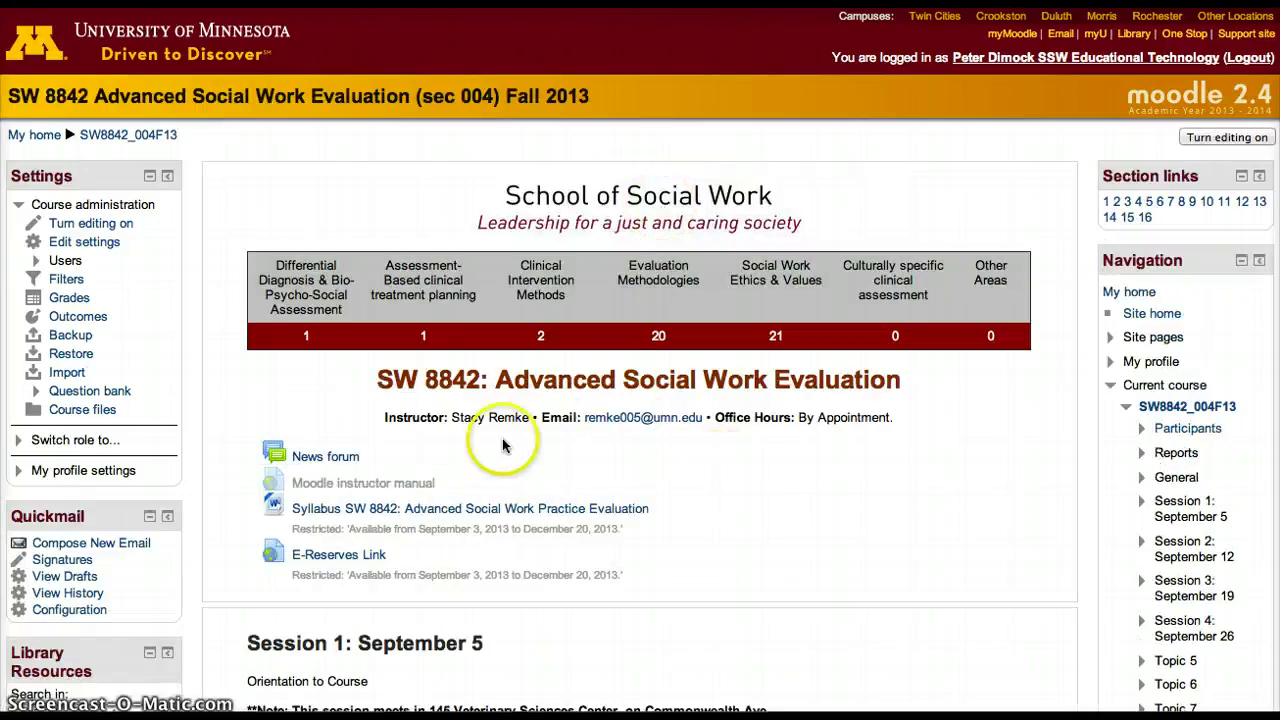
scroll(757, 537, down, 6)
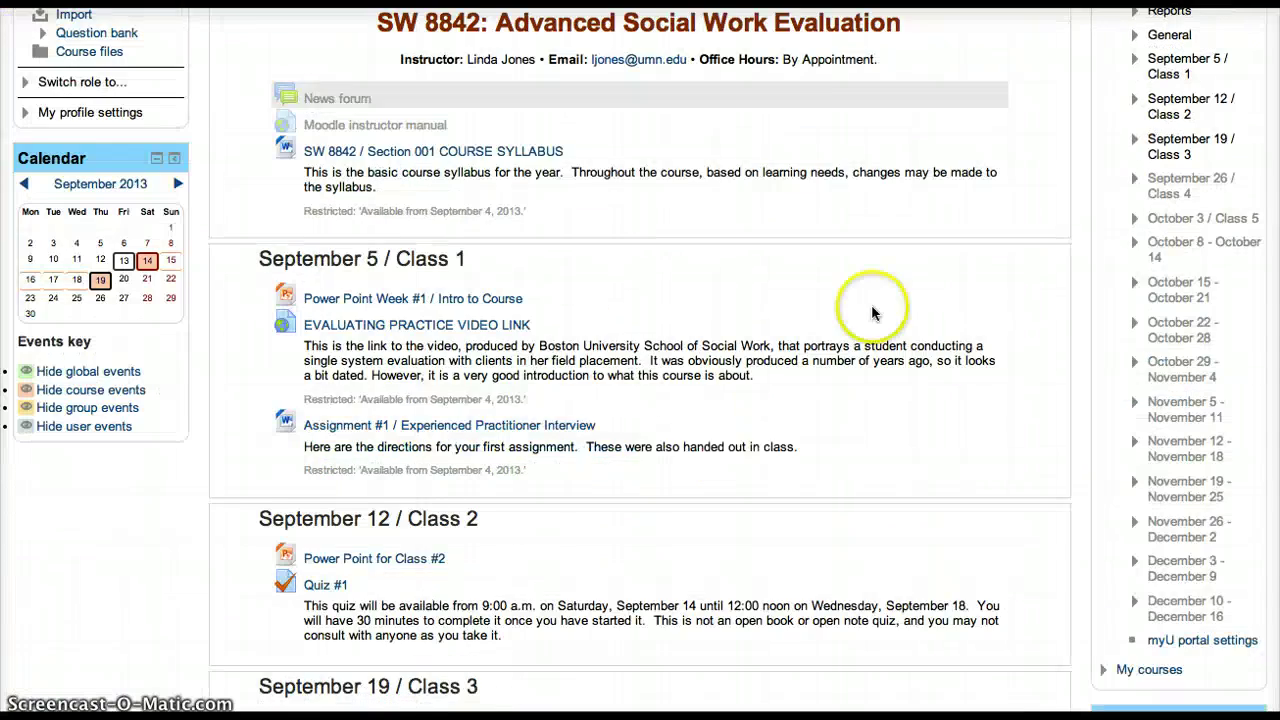
scroll(848, 386, up, 2)
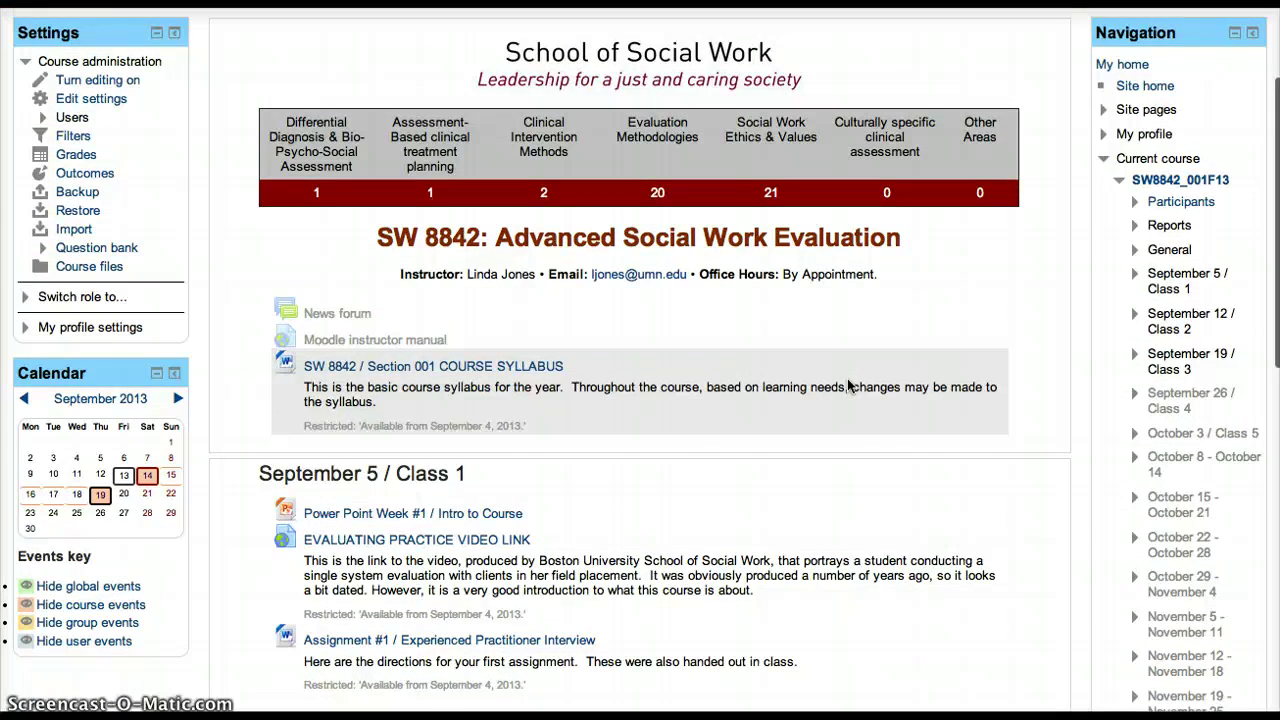
scroll(847, 386, down, 4)
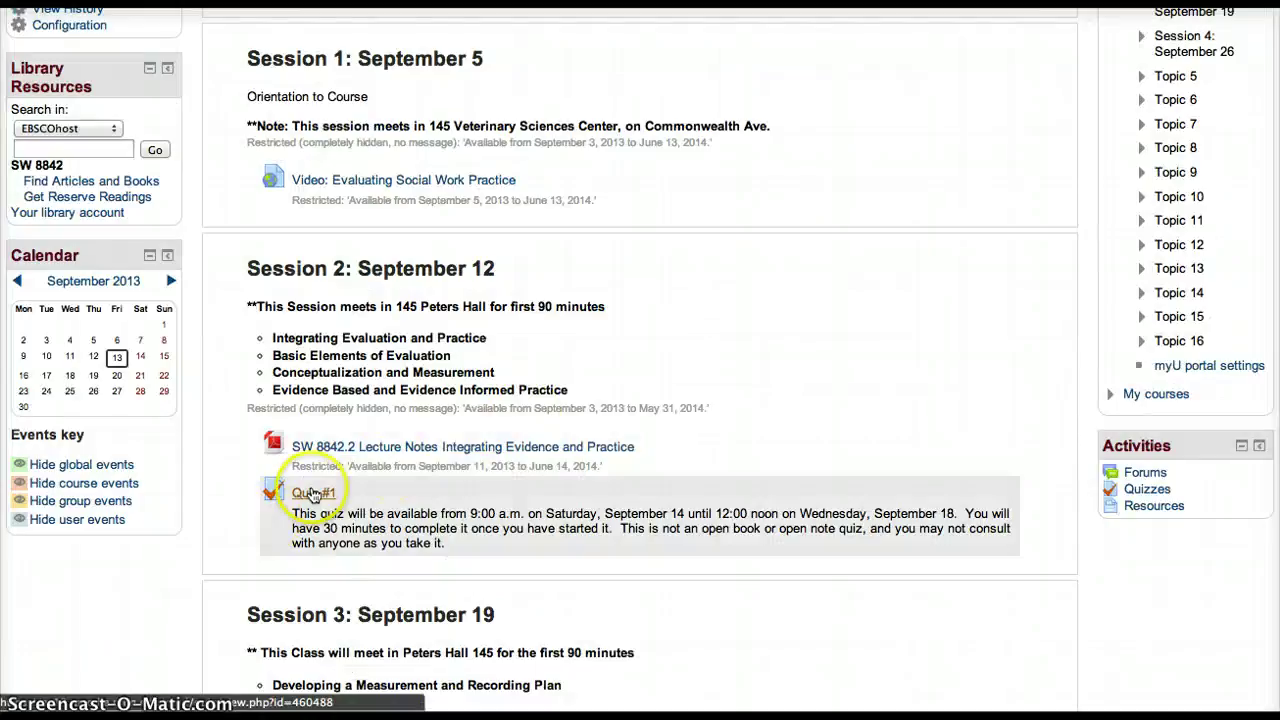
click(313, 495)
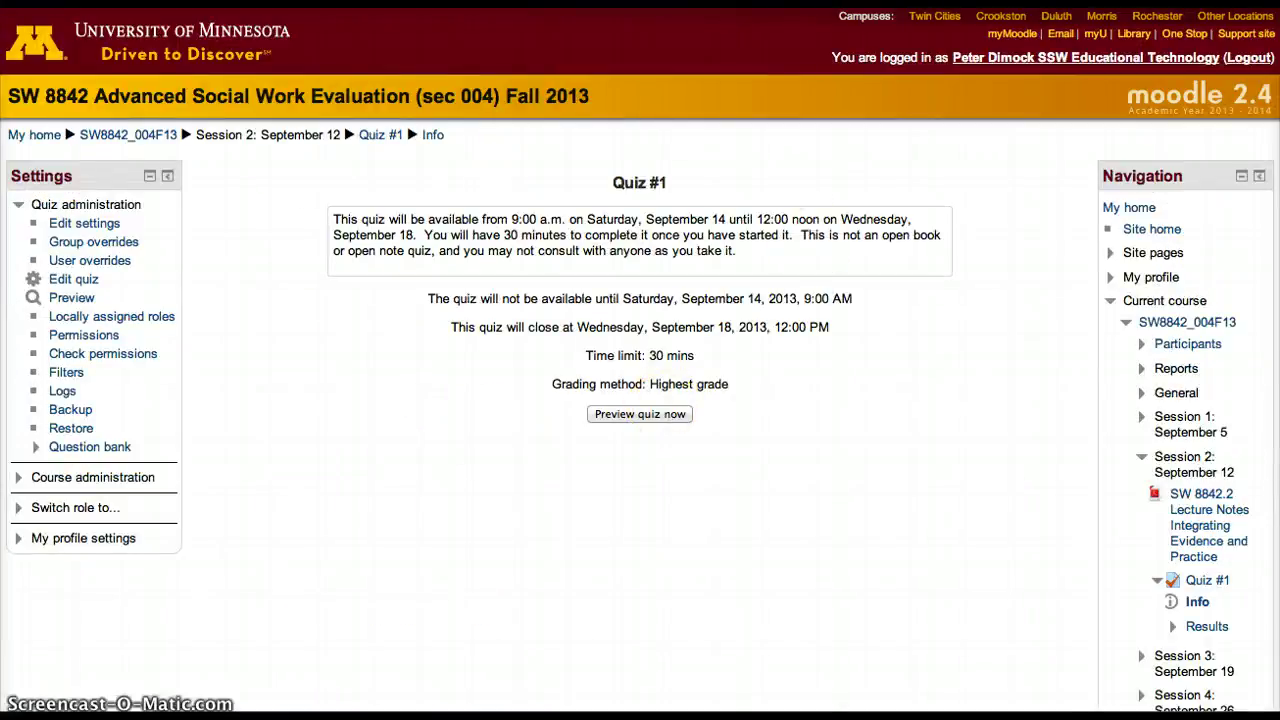
Step: Preview the original section 001 Quiz #1, then request a preview of section 004's Quiz #1
key(alt+Left)
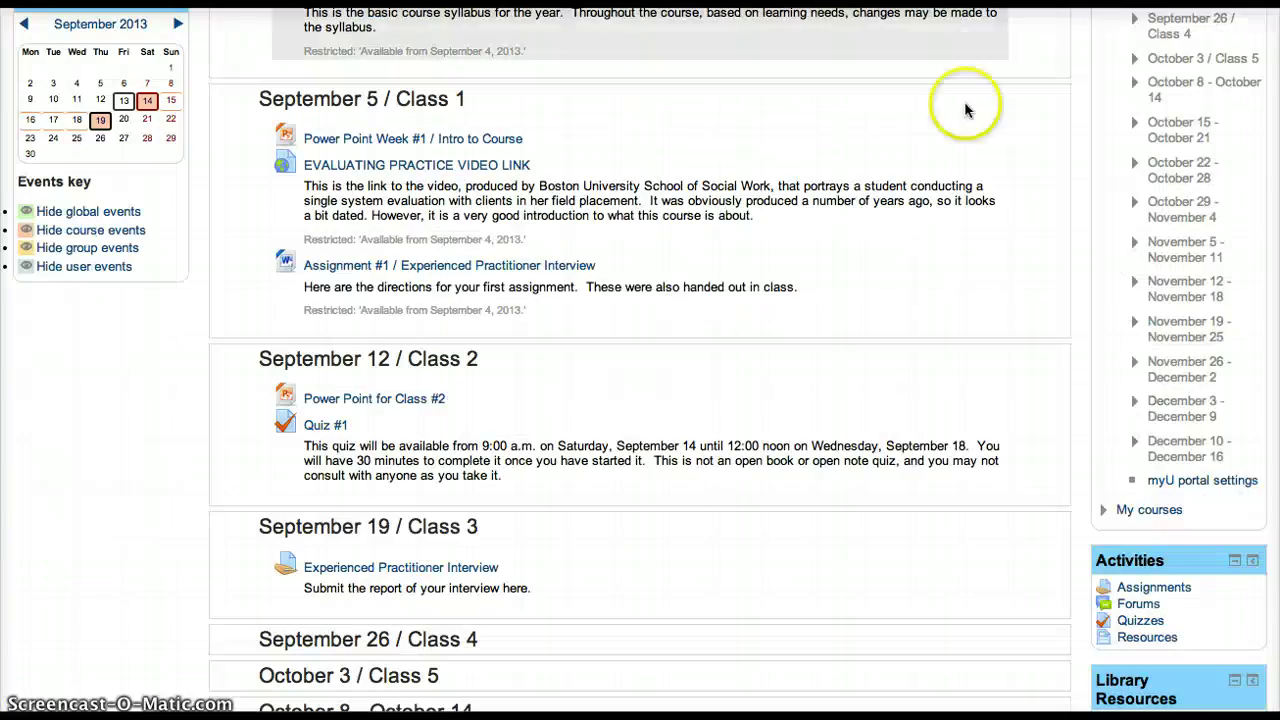
click(325, 428)
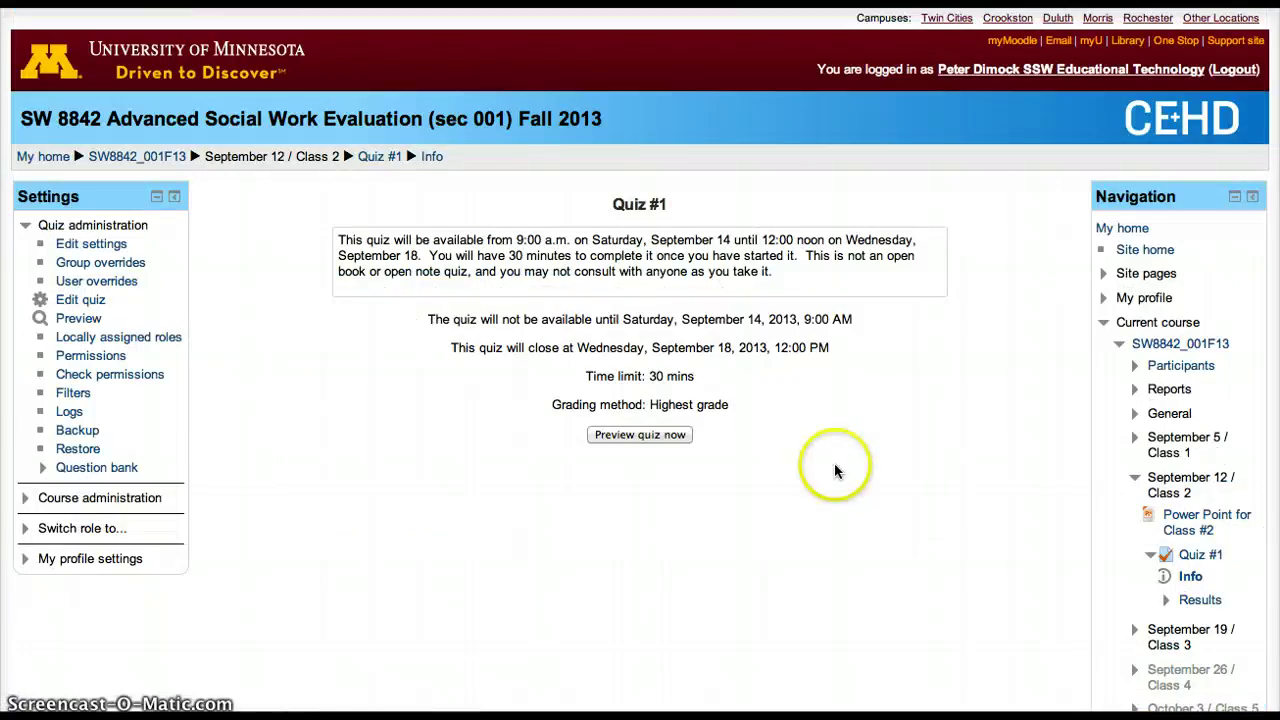
click(678, 432)
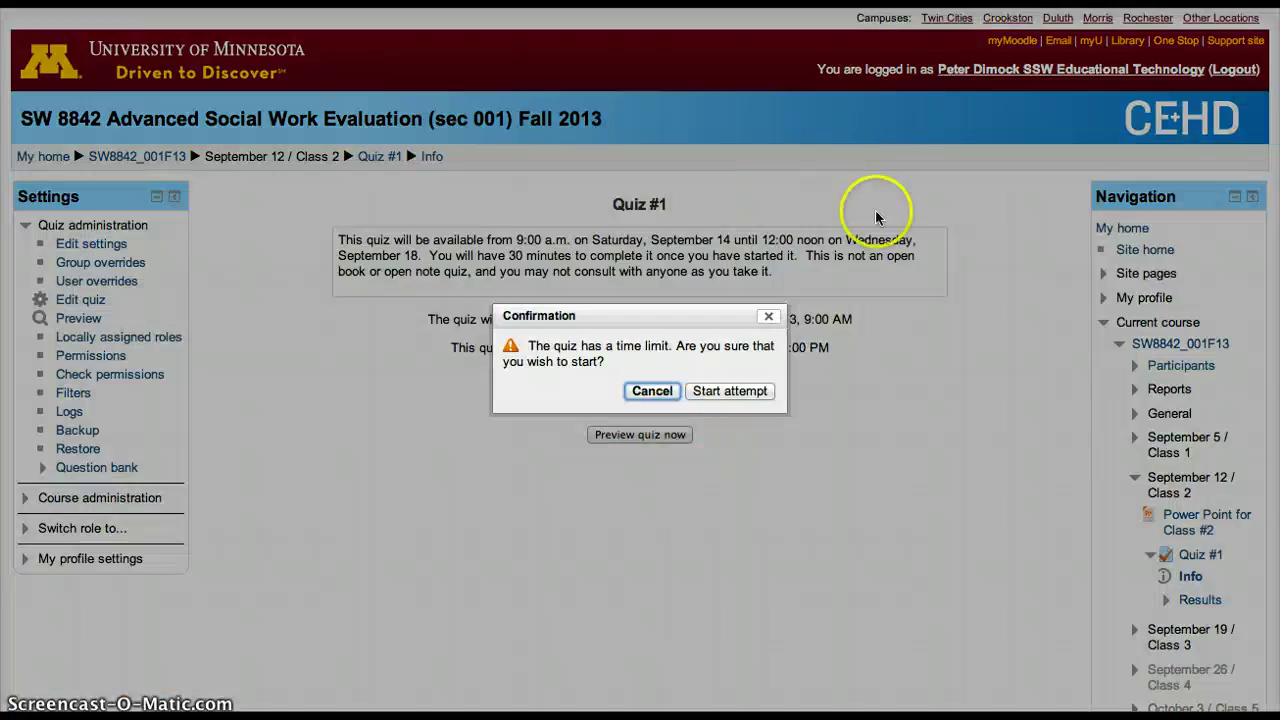
click(716, 392)
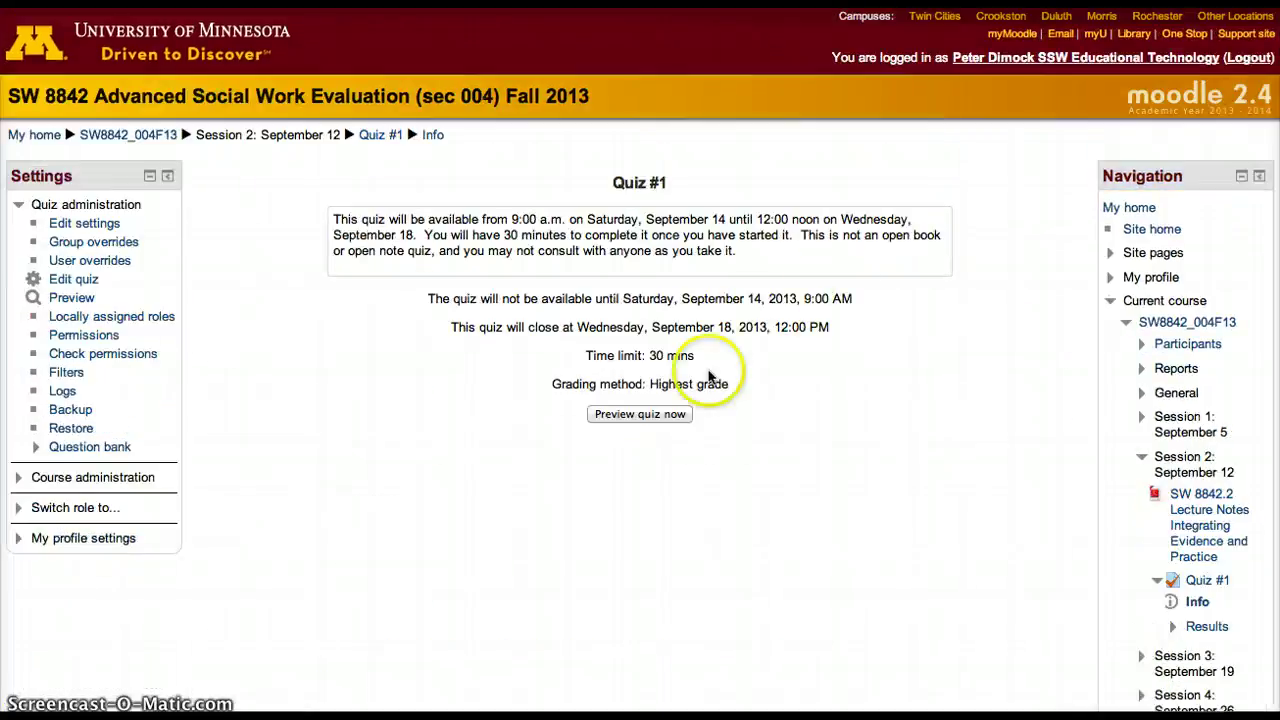
click(676, 416)
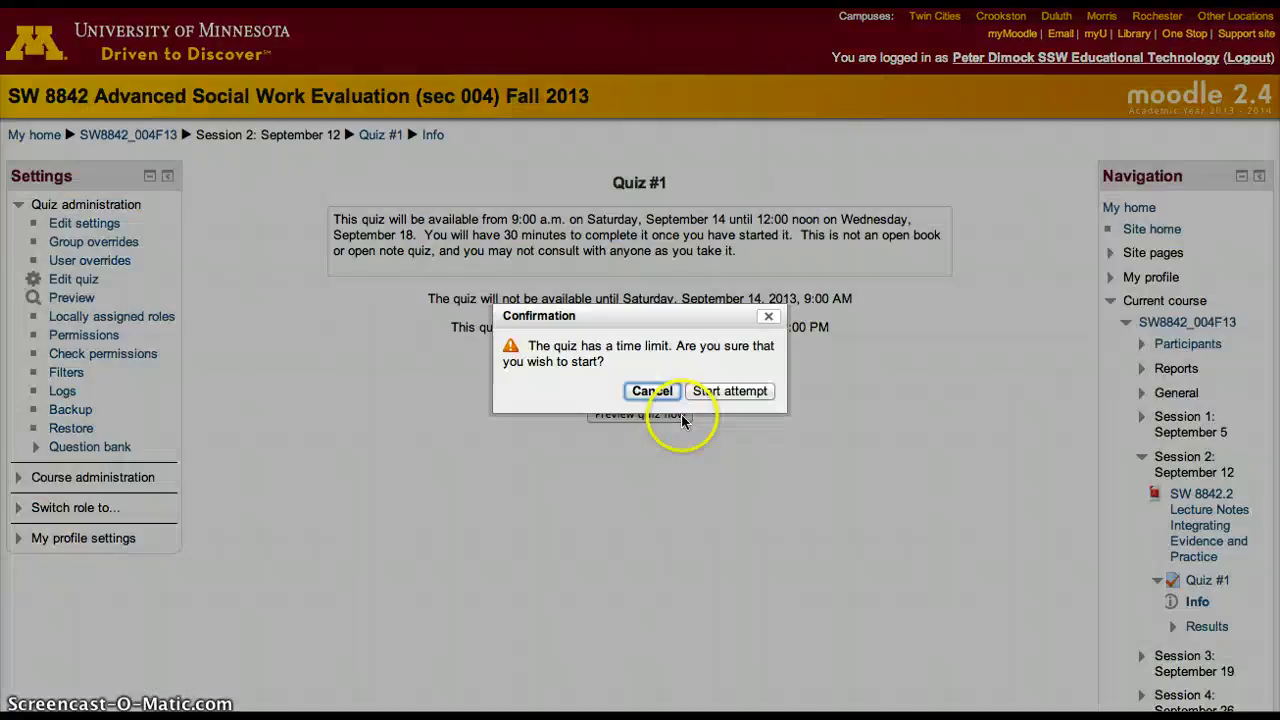
Step: Start the timed preview attempt of the imported Quiz #1's ten questions
click(727, 391)
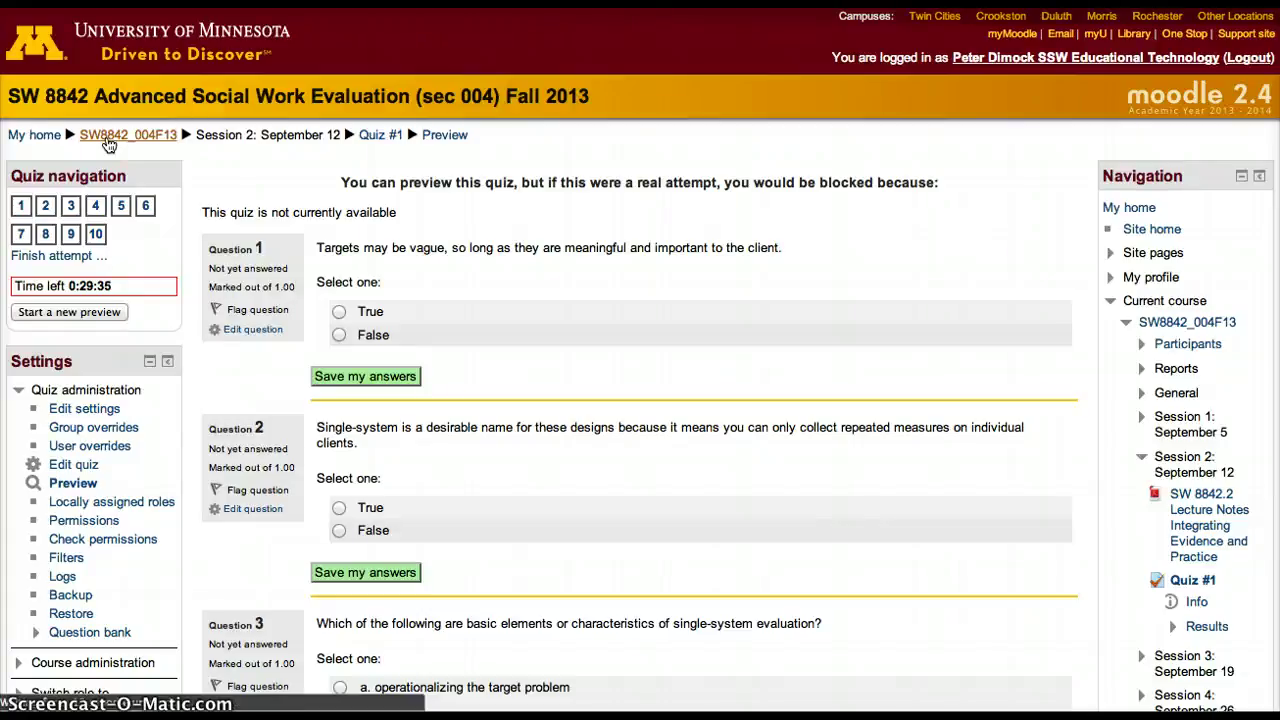
Step: Go back to the SW8842_004F13 course page and find Quiz #1 under Session 2
click(109, 137)
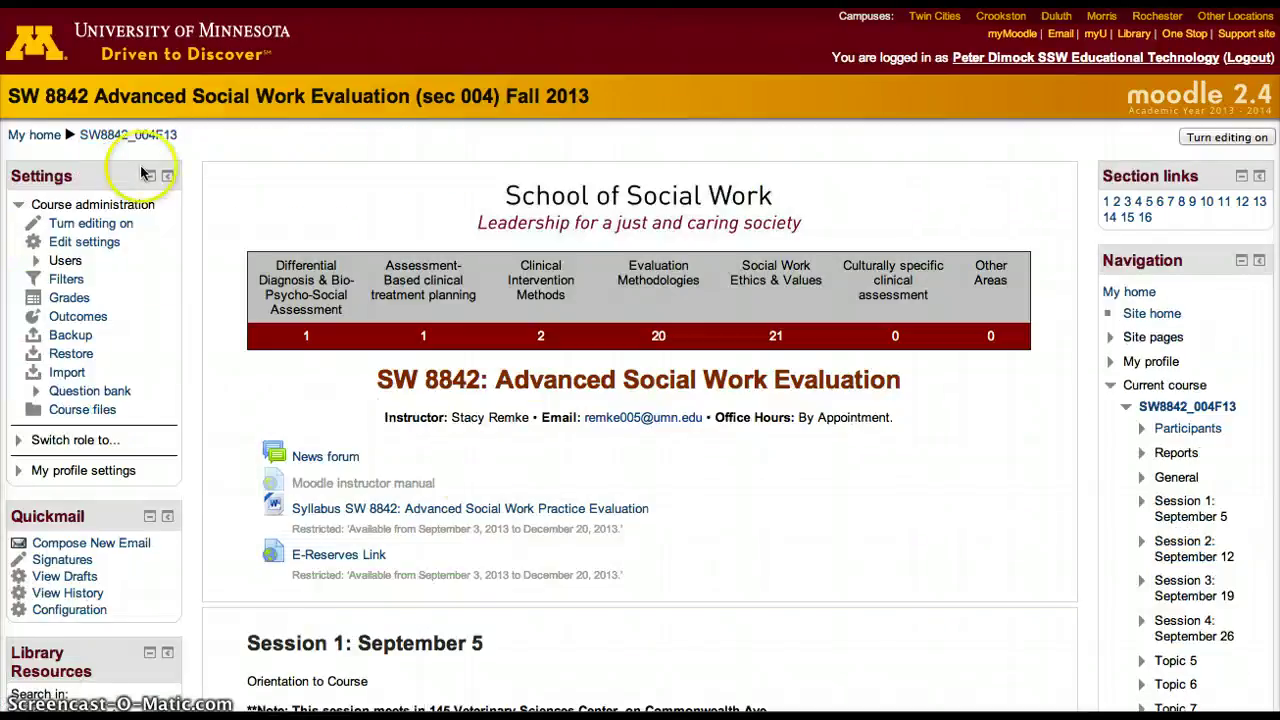
scroll(420, 545, down, 3)
scroll(467, 585, down, 2)
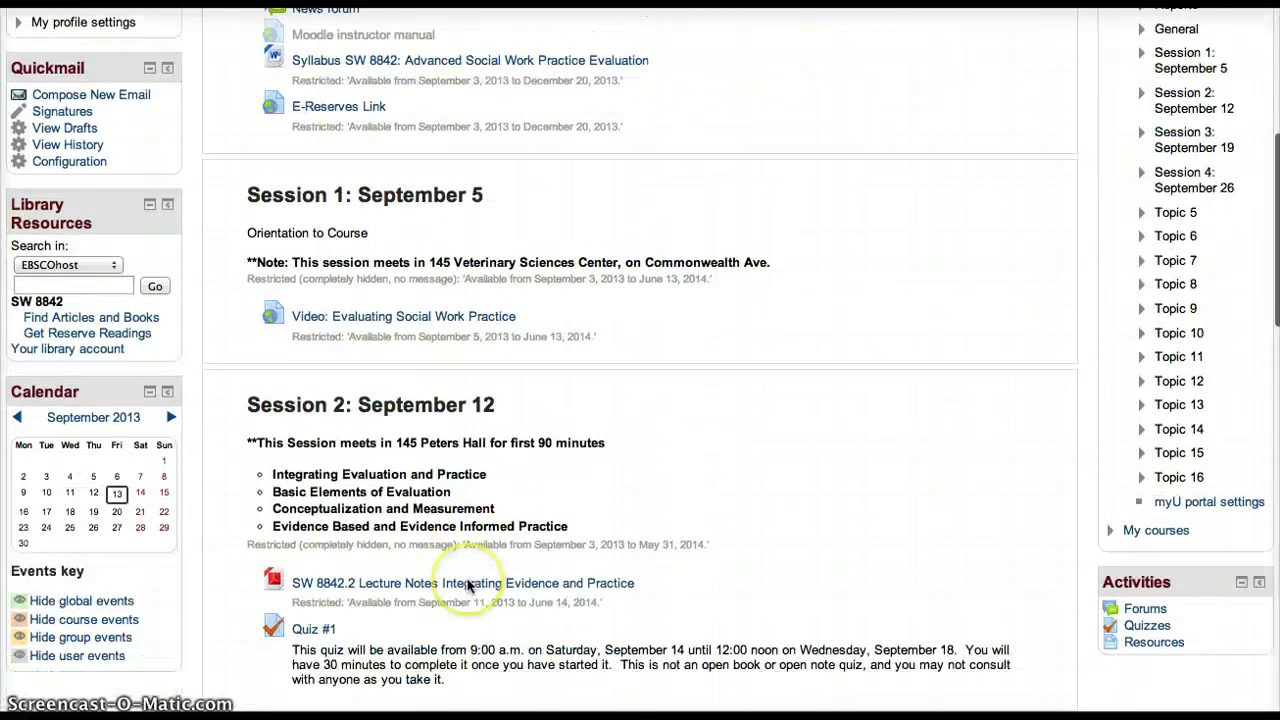